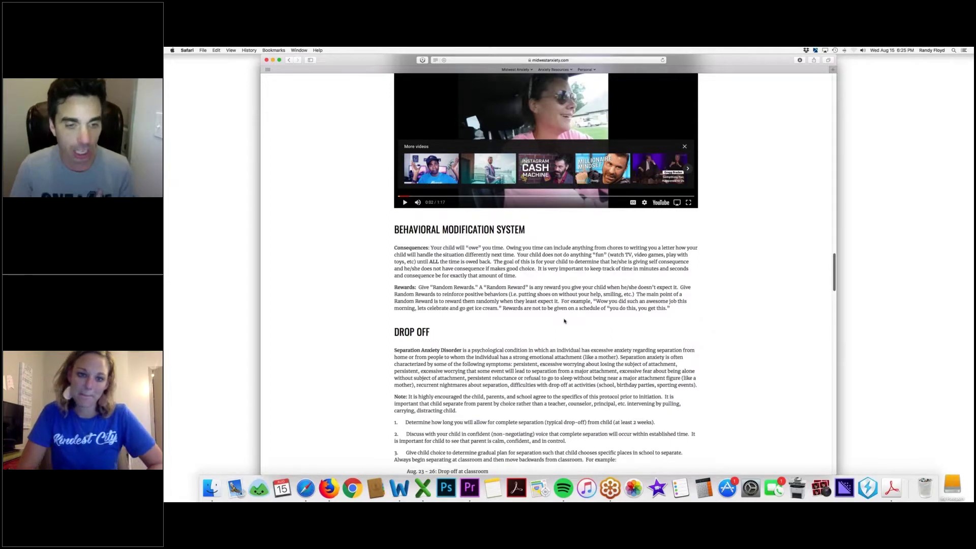
scroll(565, 321, down, 1)
scroll(564, 321, down, 1)
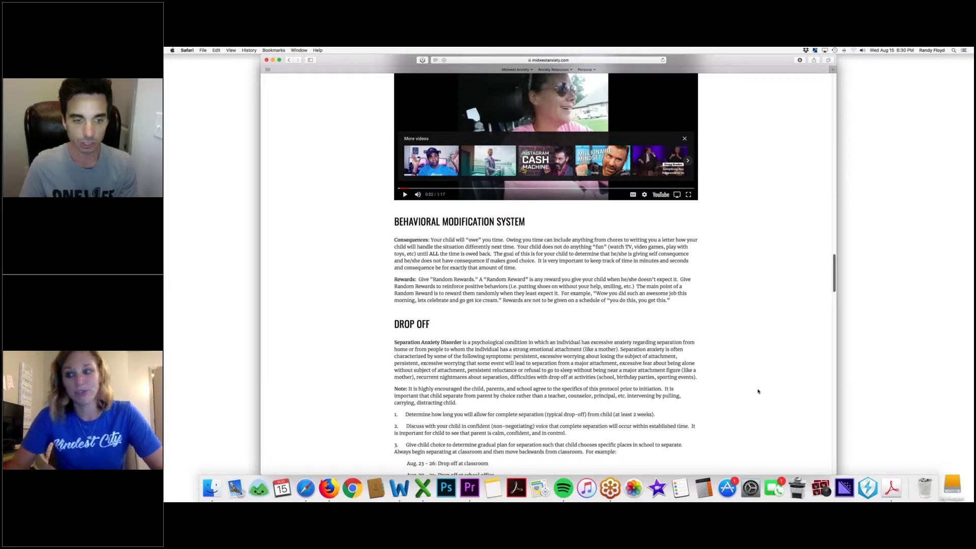
scroll(757, 391, down, 1)
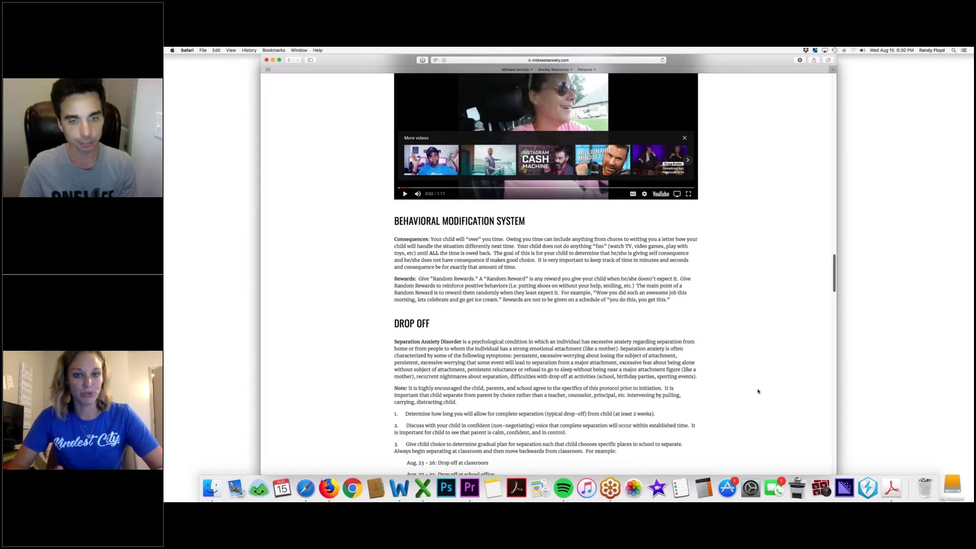
scroll(756, 392, down, 2)
scroll(758, 391, down, 1)
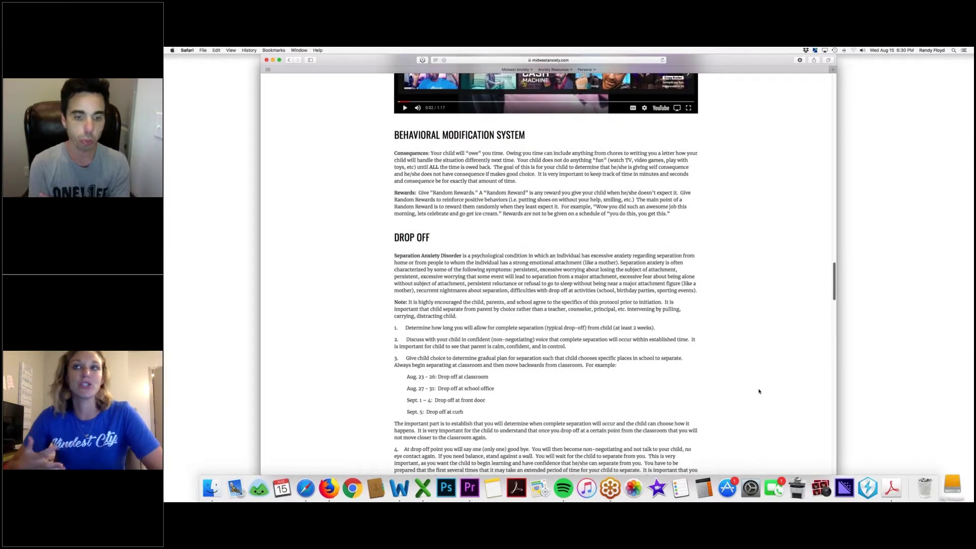
scroll(759, 391, down, 1)
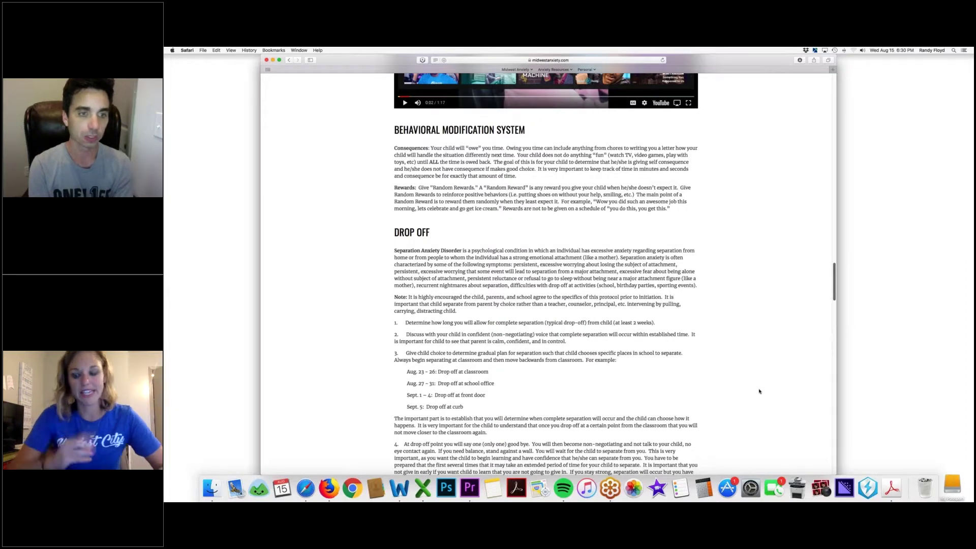